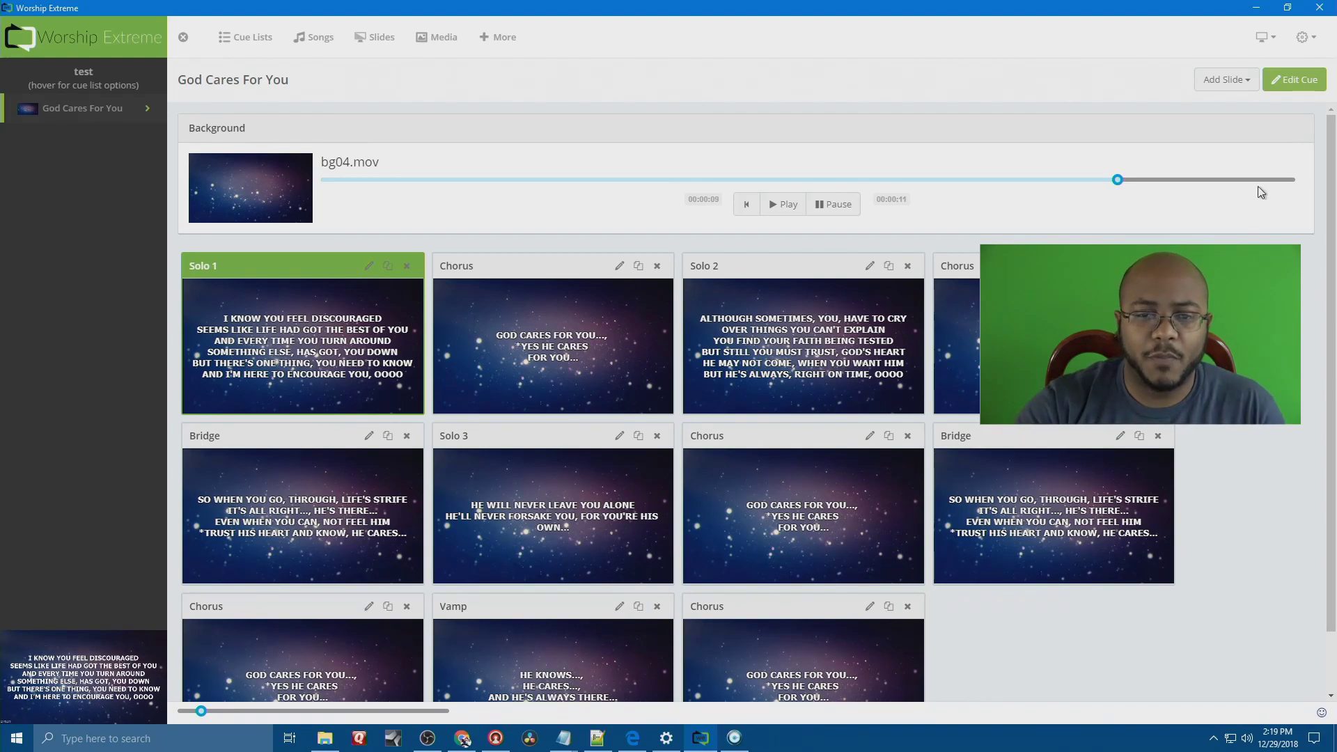
Step: Drag the 'God Cares For You - ABC Instrumental' MP3 into the media library from the cue's audio picker
left_click(1296, 84)
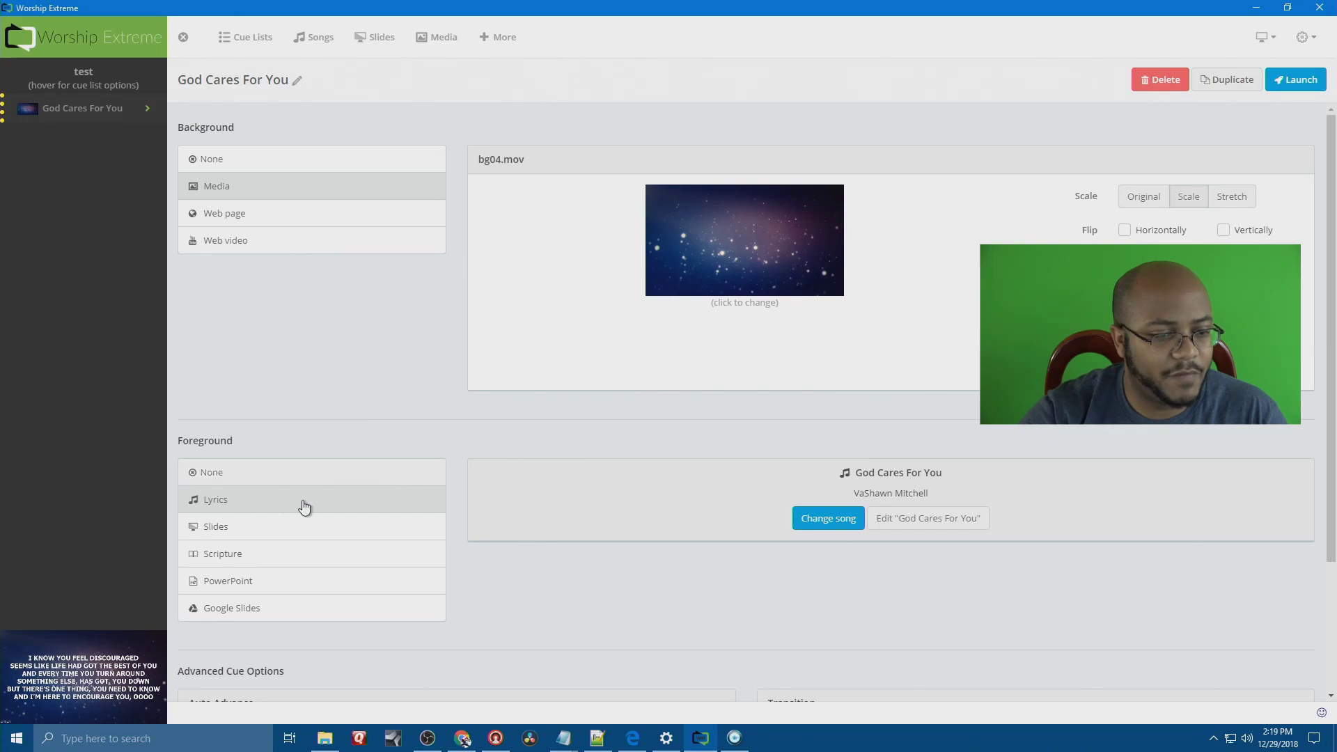
scroll(451, 543, "down", 3)
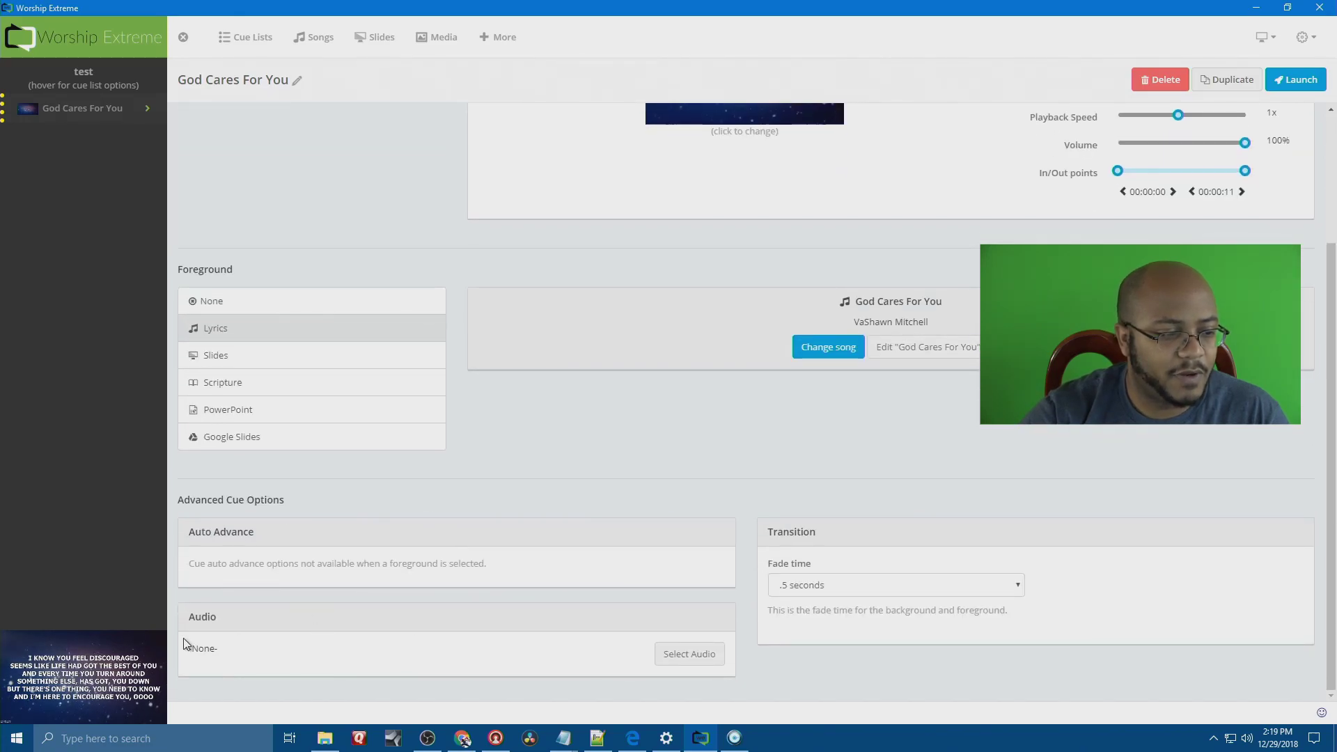
left_click(703, 656)
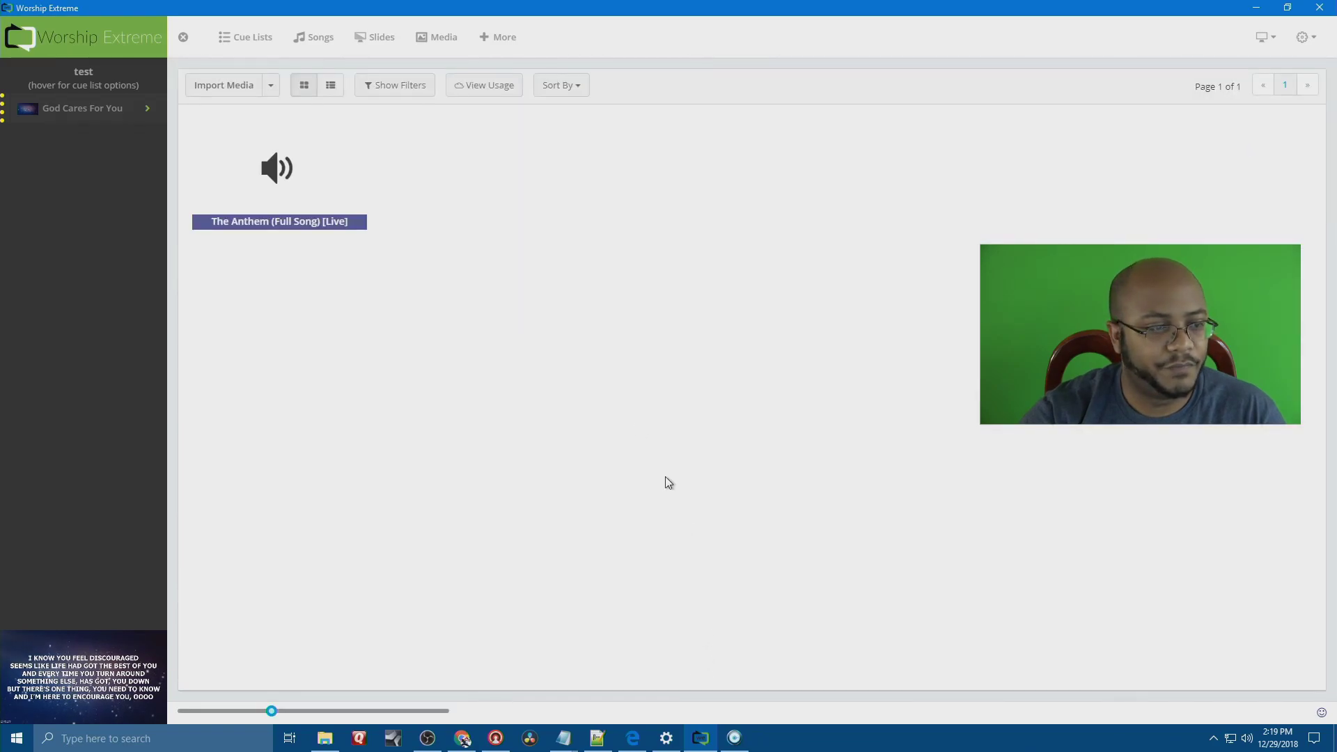
left_click(232, 88)
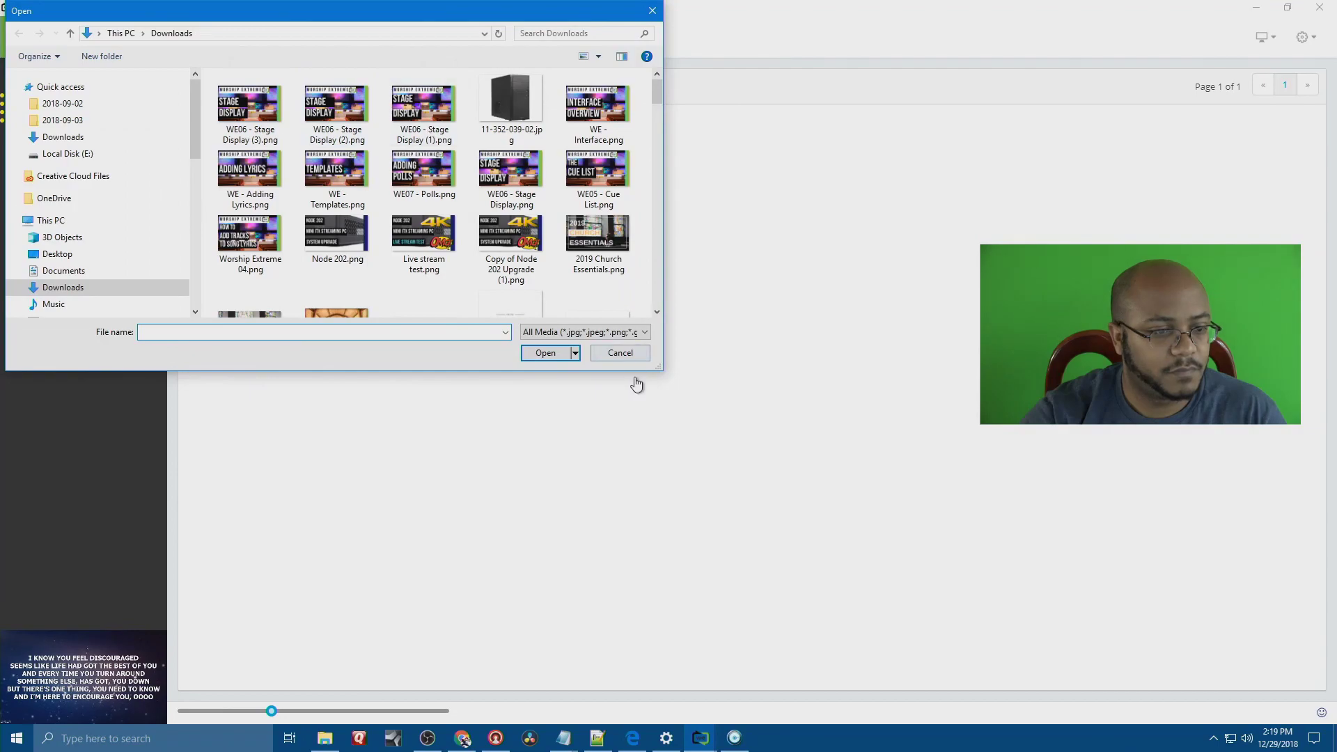
left_click(624, 352)
left_click(325, 737)
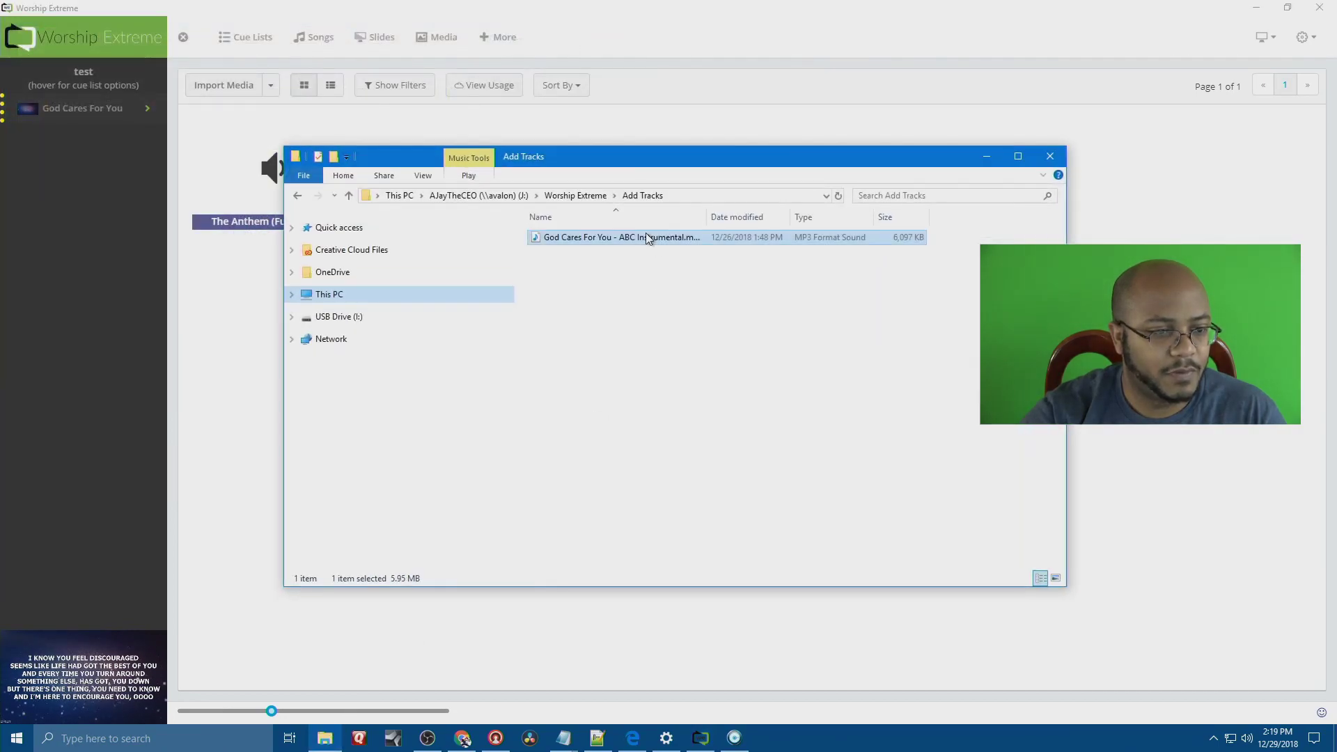
left_click_drag(645, 240, 794, 331)
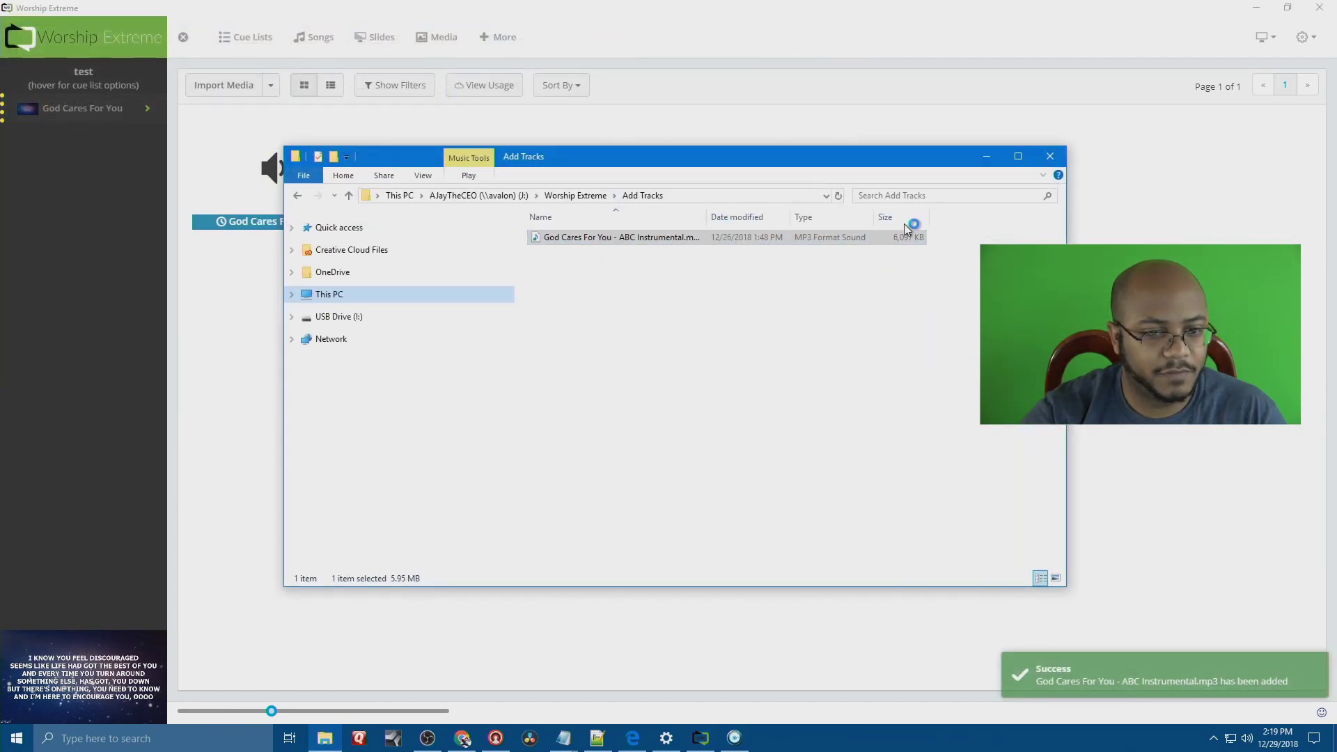
left_click(978, 160)
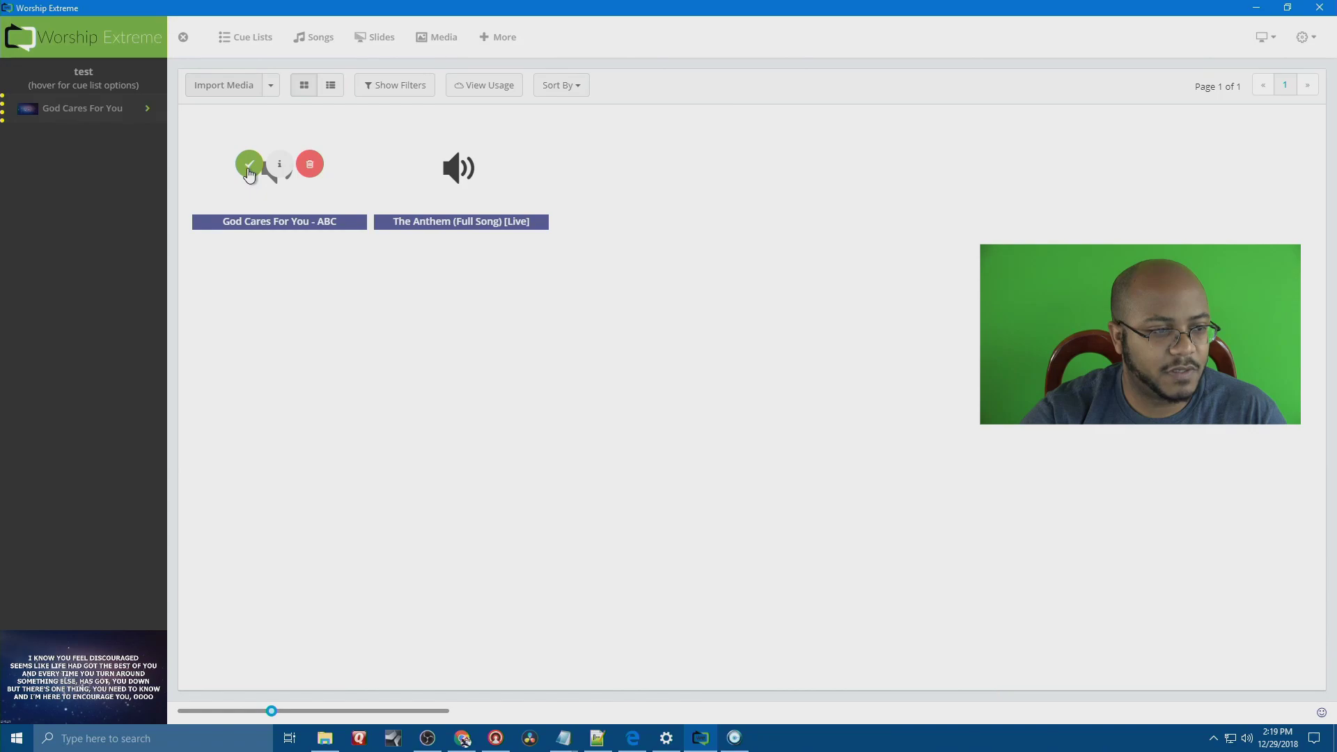
Step: Set 'God Cares For You - ABC' as the cue's audio and reopen the God Cares For You cue
left_click(249, 165)
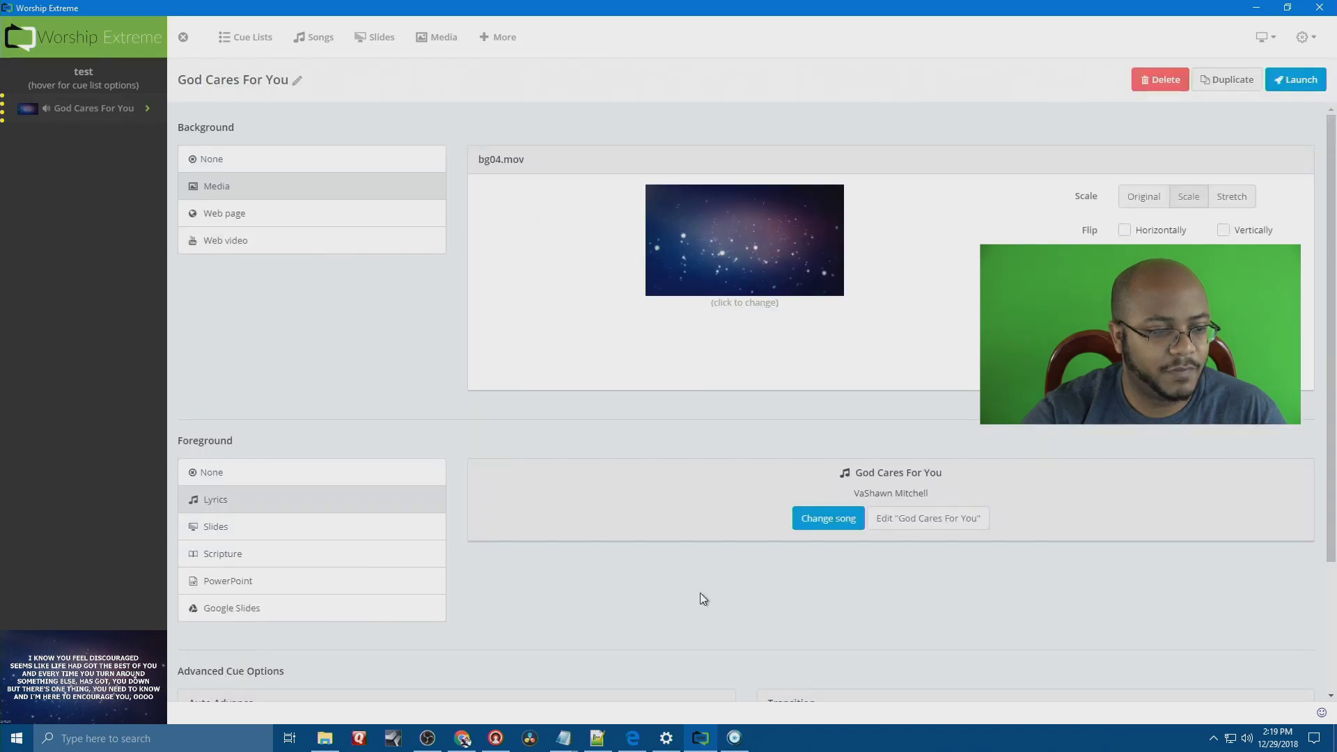
scroll(559, 577, "down", 2)
scroll(470, 609, "down", 2)
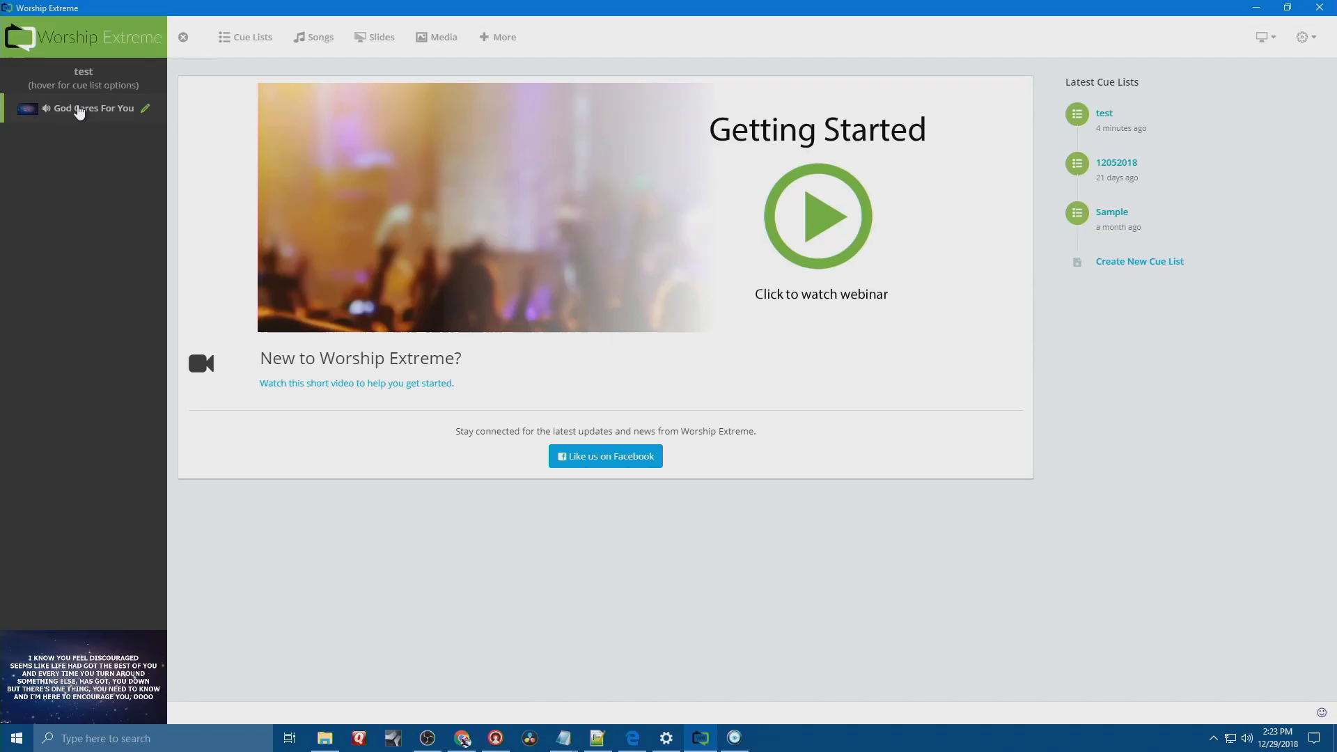
left_click(79, 108)
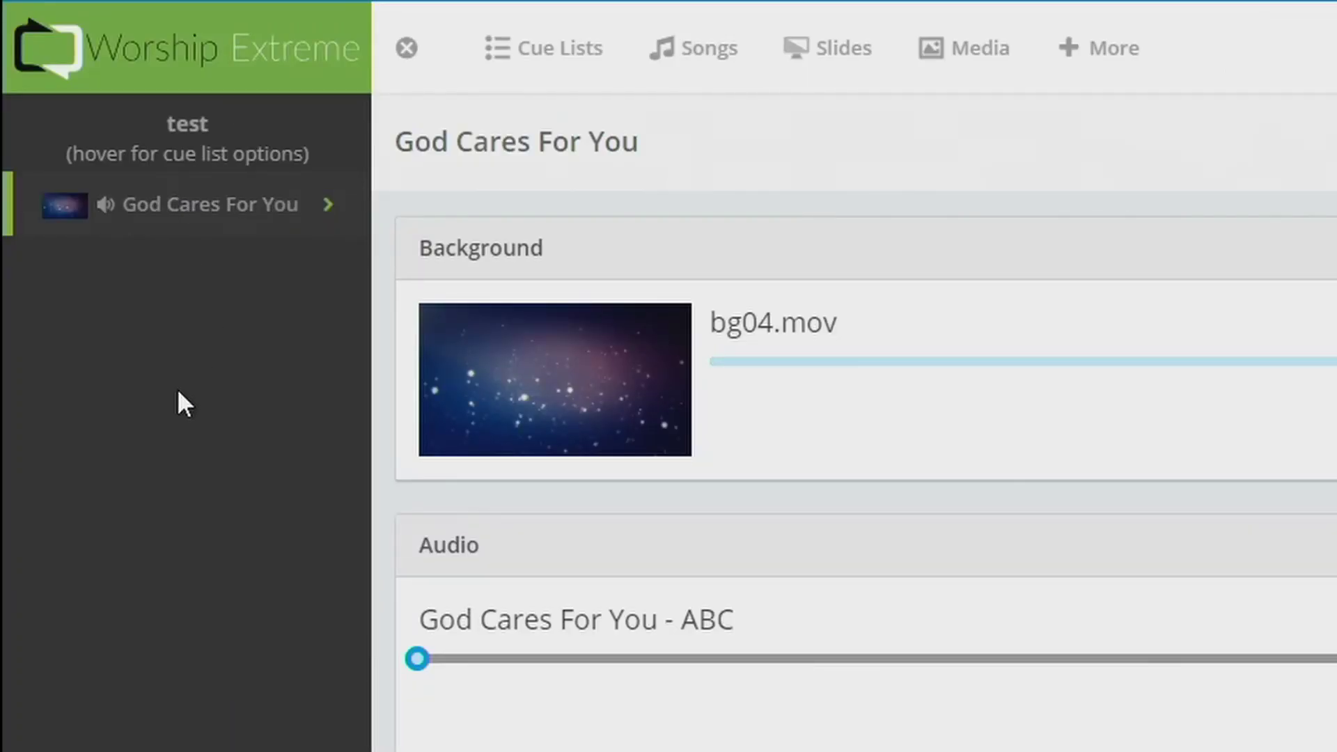